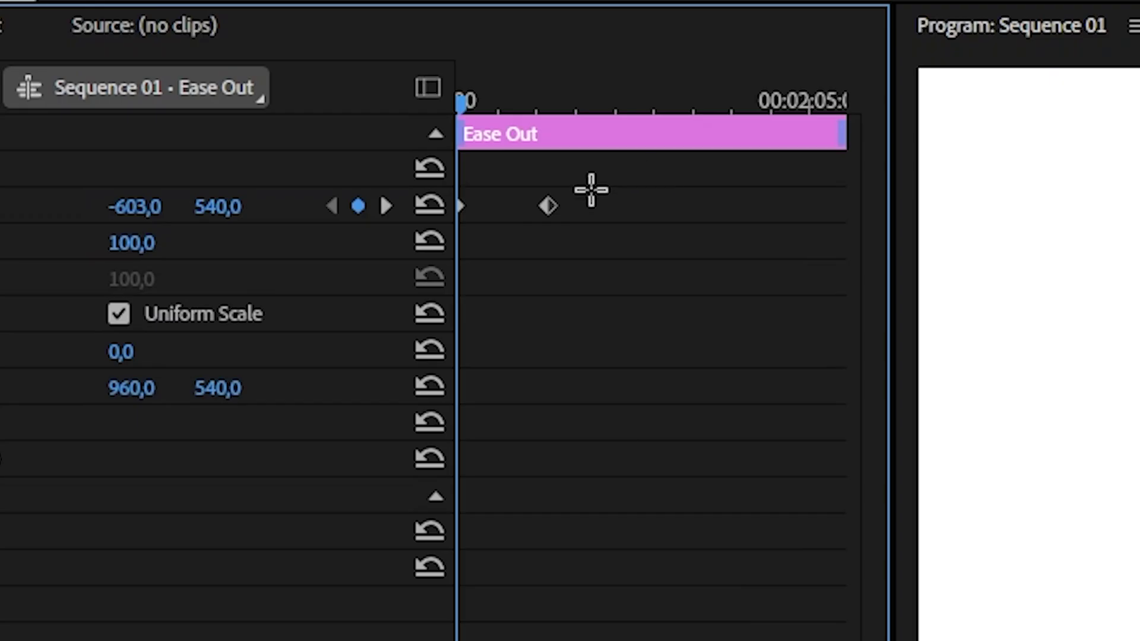
- Apply Ease In and Ease Out to the label's two Position keyframes and reveal the velocity graph
{"action": "left_click", "coordinate": [273, 116]}
{"action": "right_click", "coordinate": [550, 206]}
{"action": "left_click", "coordinate": [769, 462]}
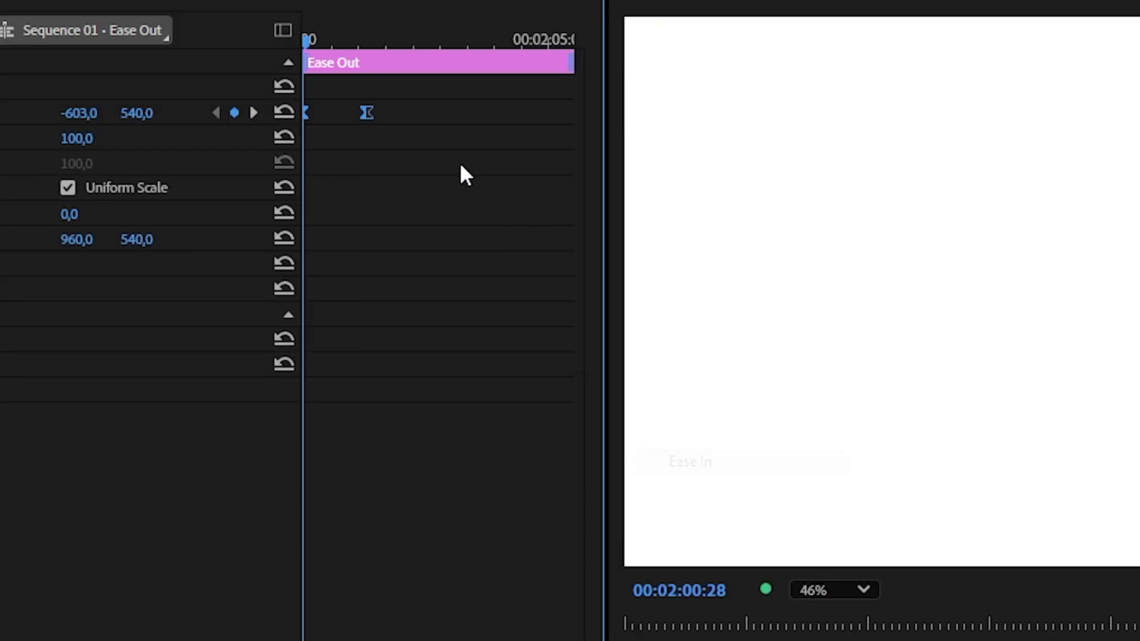
{"action": "right_click", "coordinate": [368, 114]}
{"action": "left_click", "coordinate": [735, 489]}
{"action": "left_click", "coordinate": [53, 217]}
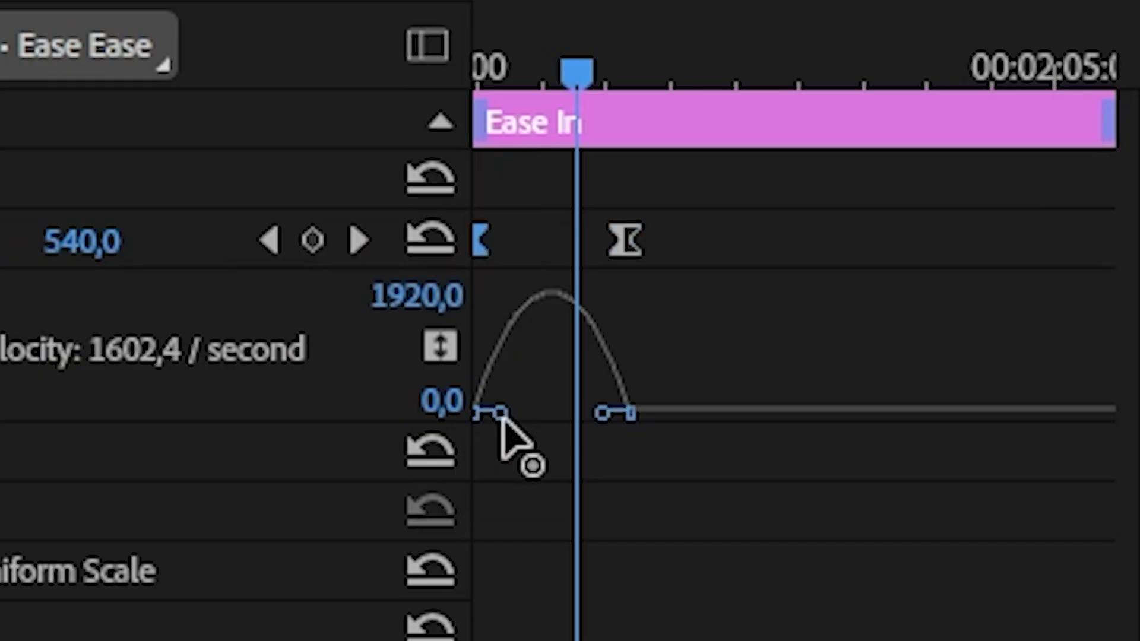
- Drag the Ease In label's Position Bezier handle right for a late velocity peak, then replay from the start
{"action": "left_click_drag", "start_coordinate": [247, 157], "coordinate": [255, 160]}
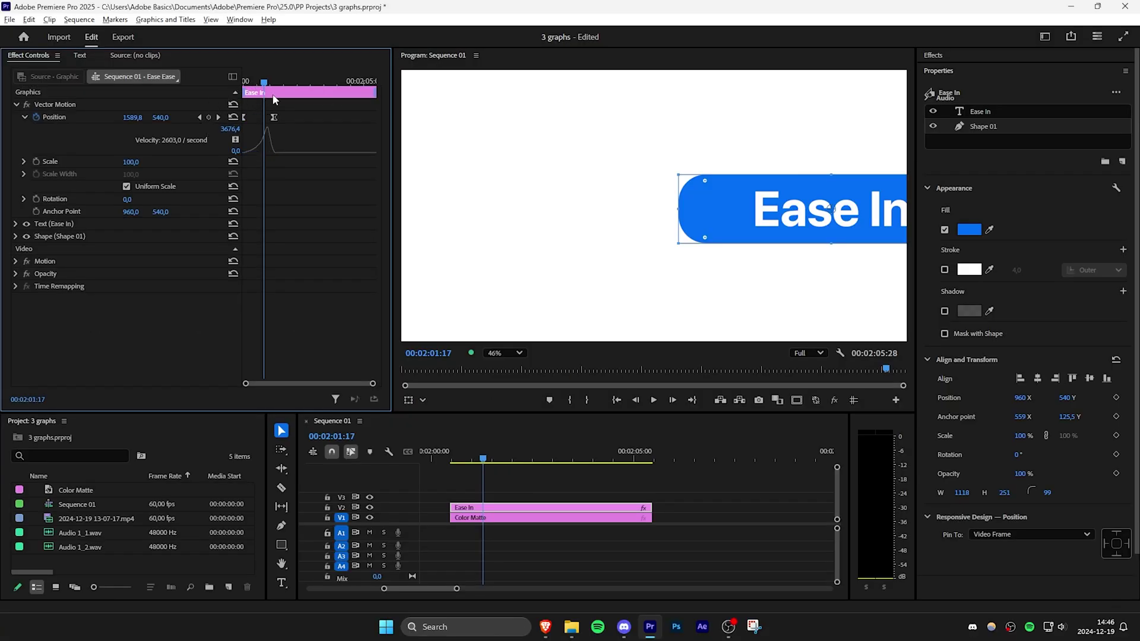
{"action": "key", "text": "Up"}
{"action": "key", "text": "space"}
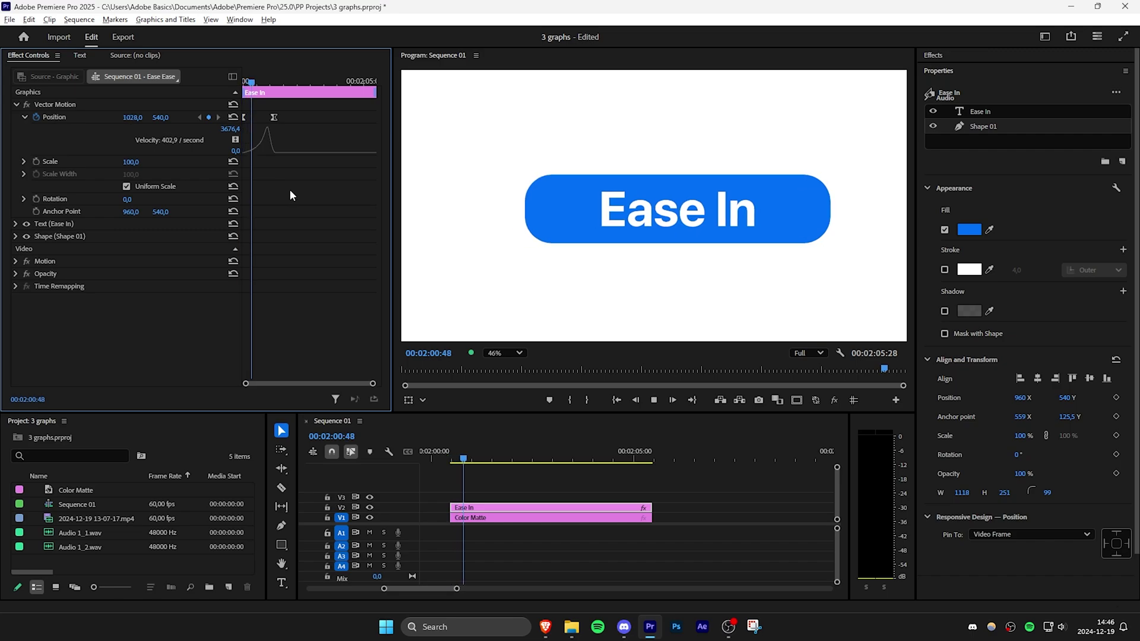